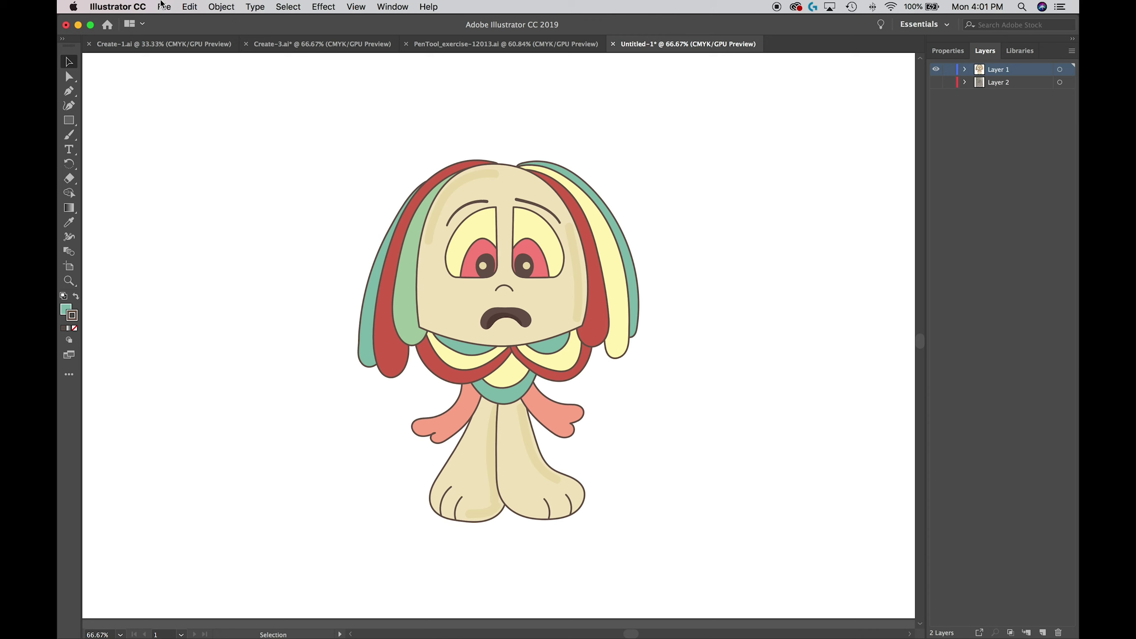
Start a new document from the Print Tabloid preset (792 × 1224 pt)
{"action": "left_click", "coordinate": [170, 4]}
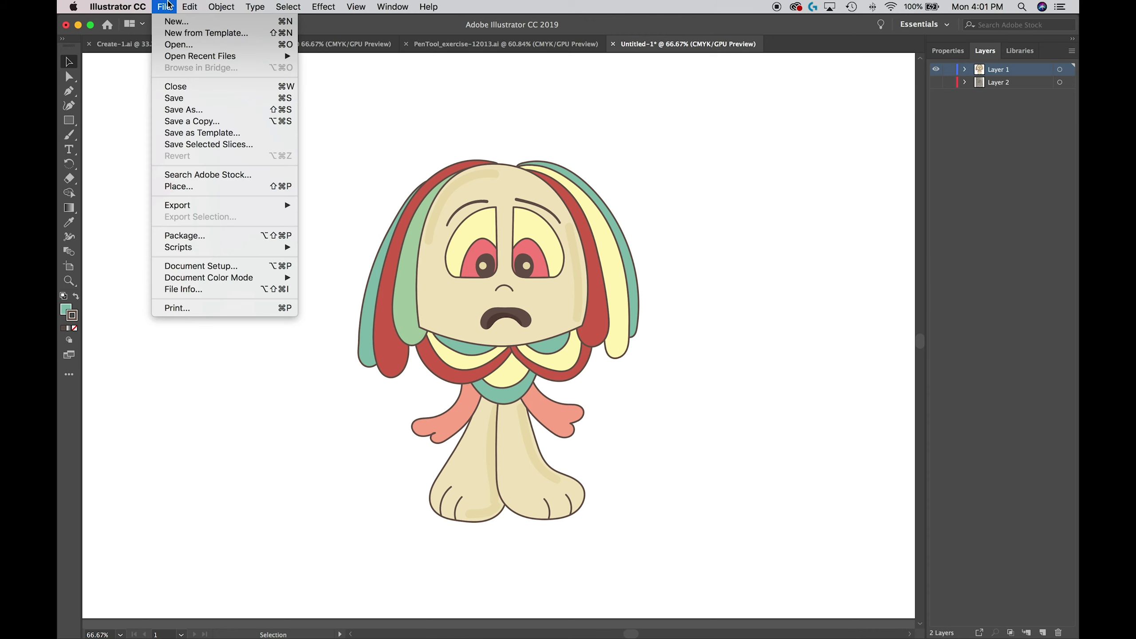
{"action": "left_click", "coordinate": [186, 22]}
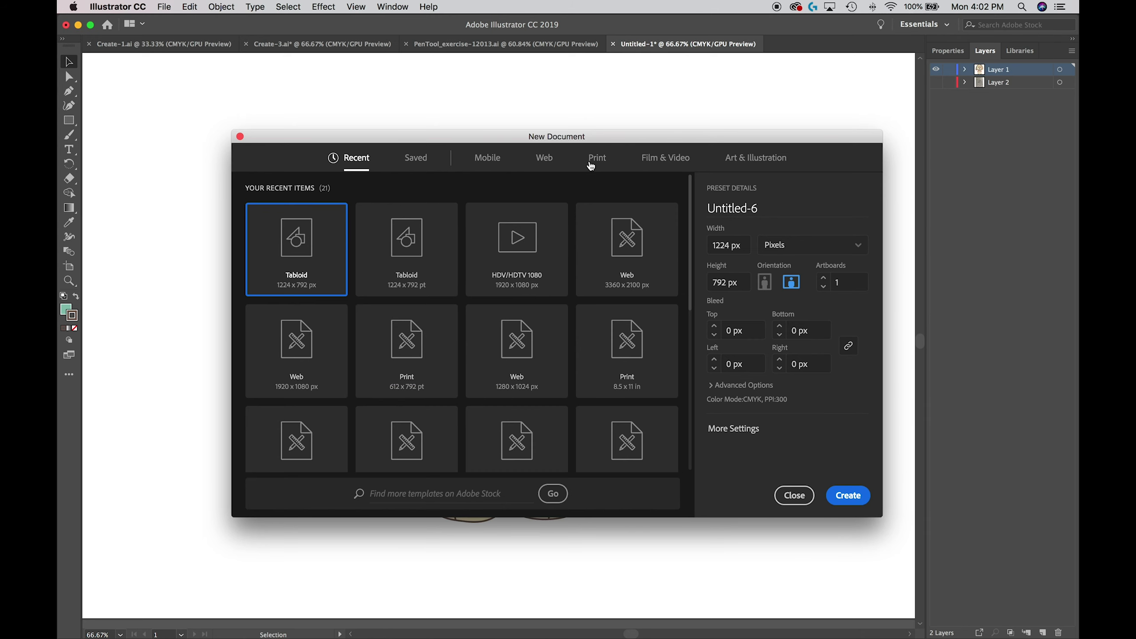
{"action": "left_click", "coordinate": [591, 166]}
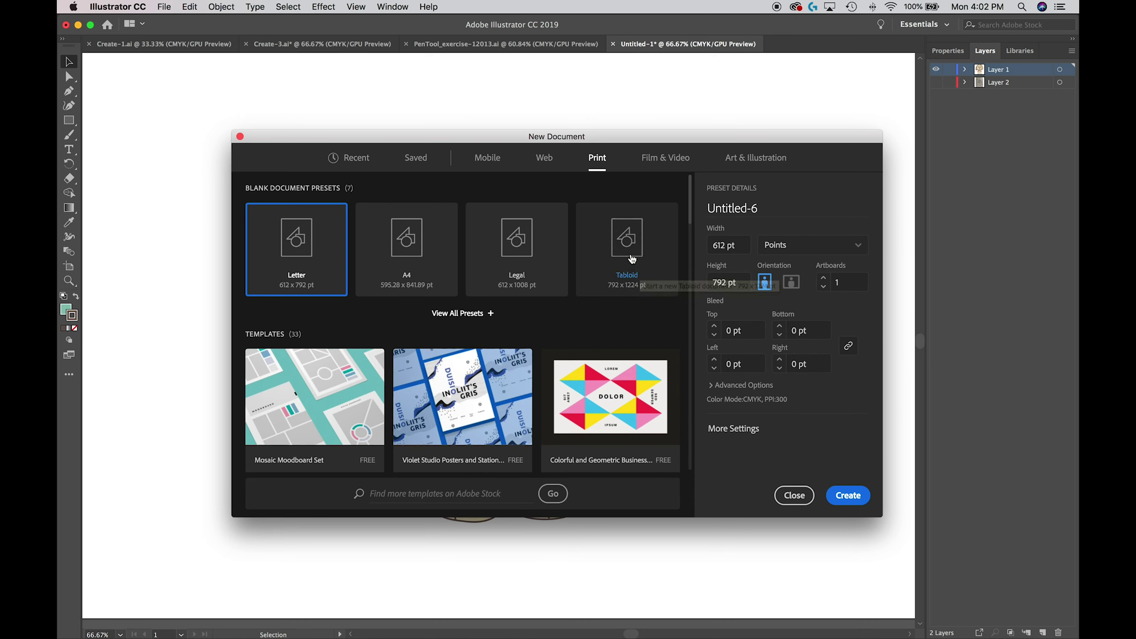
{"action": "left_click", "coordinate": [632, 256]}
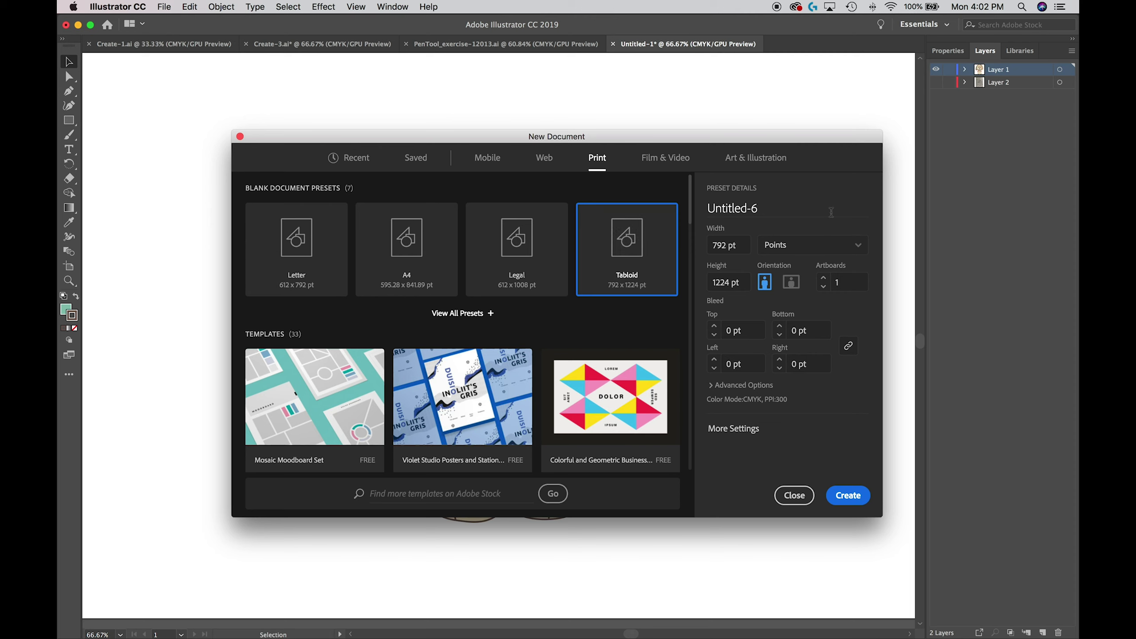
{"action": "left_click", "coordinate": [789, 213]}
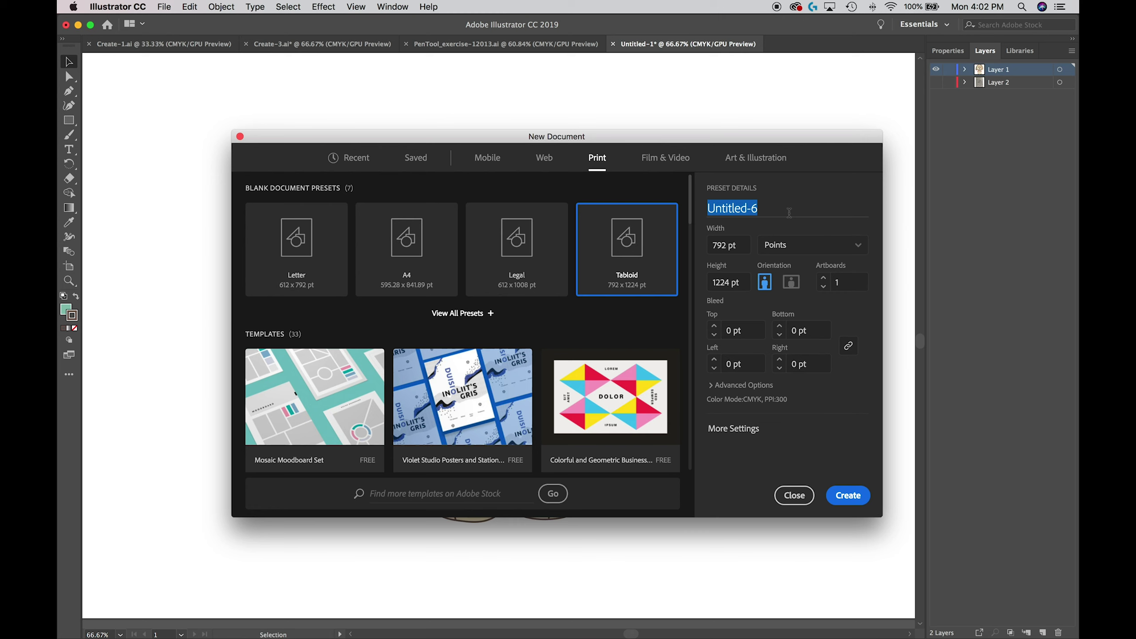
Name the document Character1, set units to Pixels, make it landscape, and create it
{"action": "type", "text": "Character"}
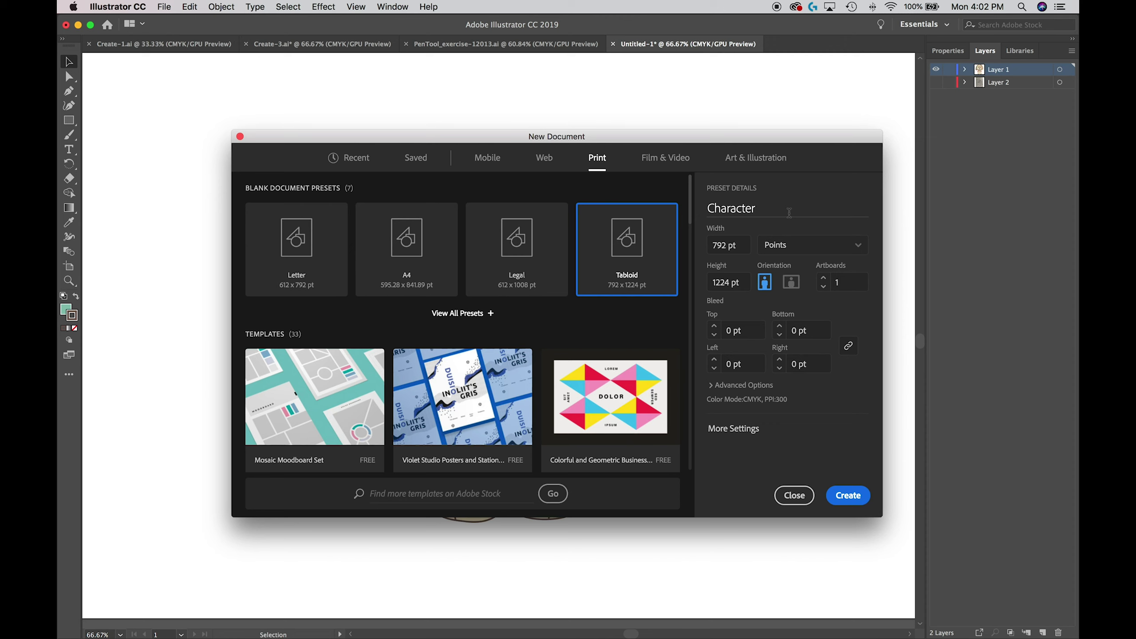
{"action": "type", "text": "1"}
{"action": "left_click", "coordinate": [801, 251]}
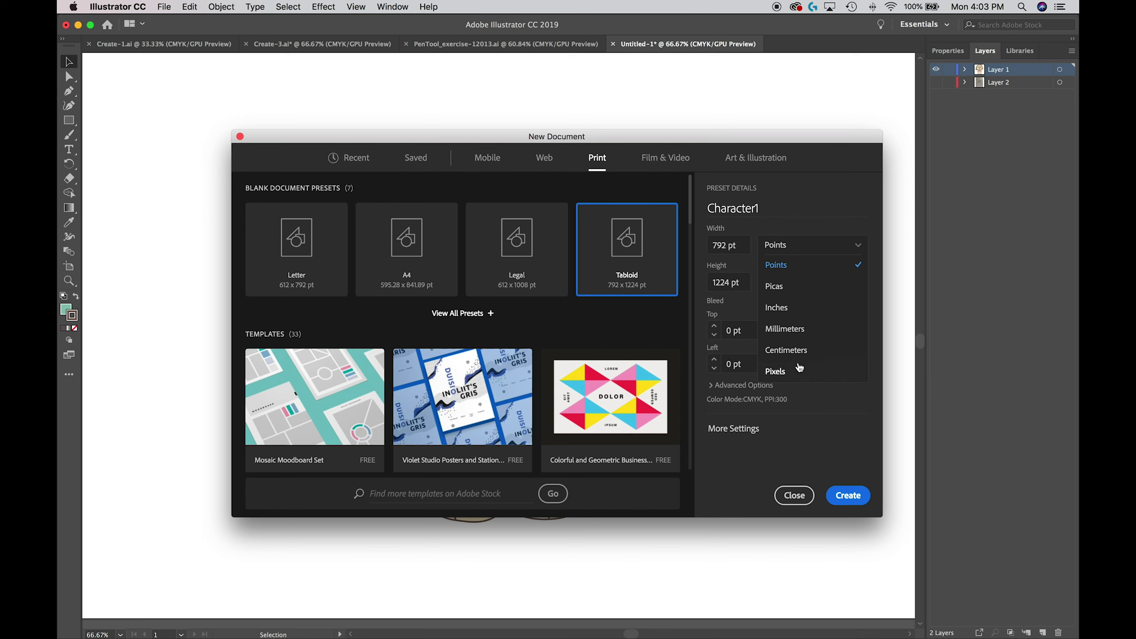
{"action": "left_click", "coordinate": [800, 370]}
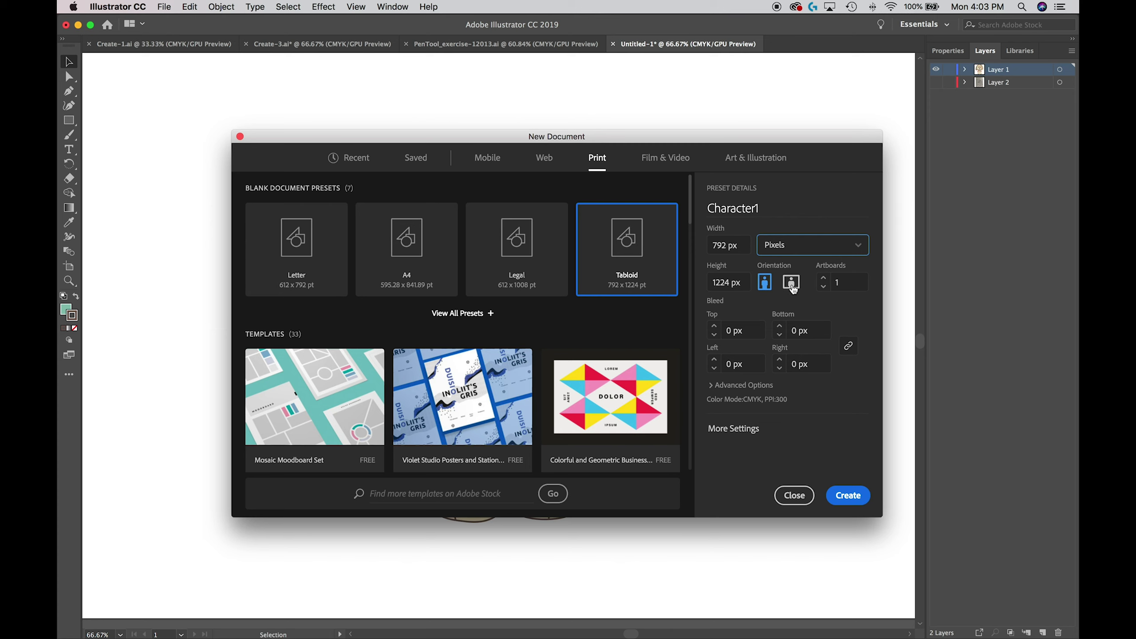
{"action": "left_click", "coordinate": [792, 282]}
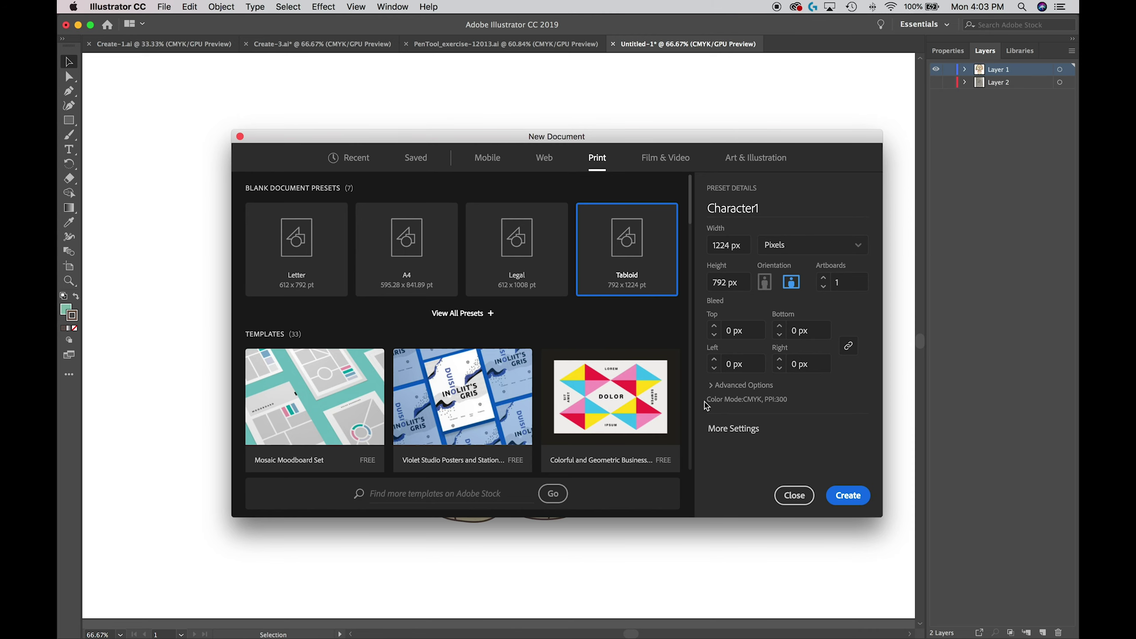
{"action": "left_click", "coordinate": [848, 499]}
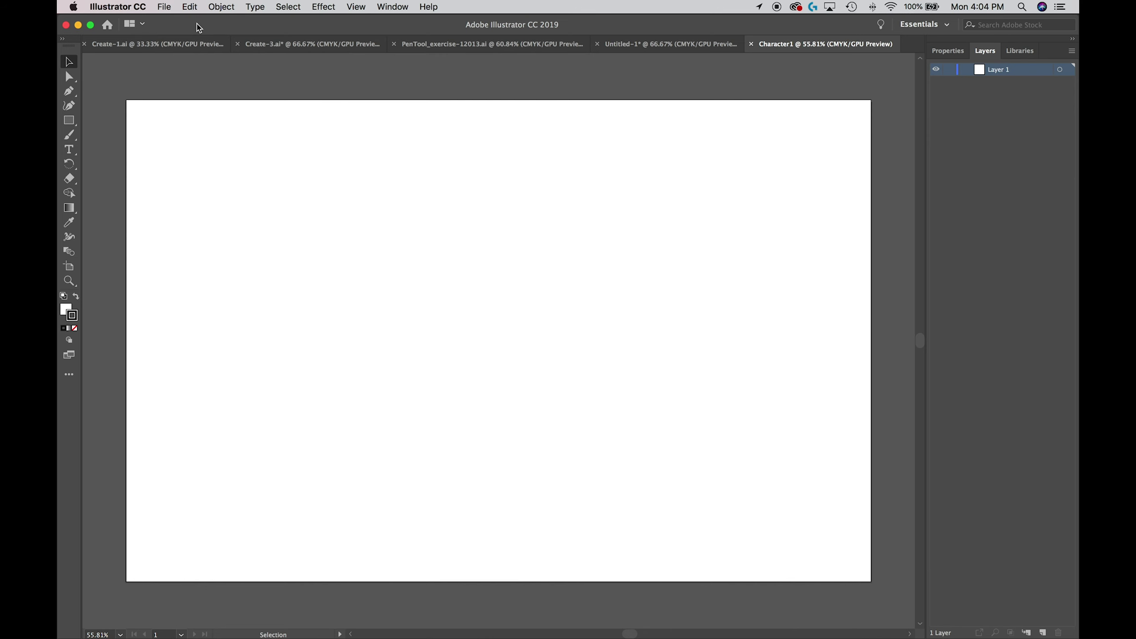
Load Series1-DoodlePhoto.JPG from the Desktop for placing, keeping it linked
{"action": "left_click", "coordinate": [170, 4]}
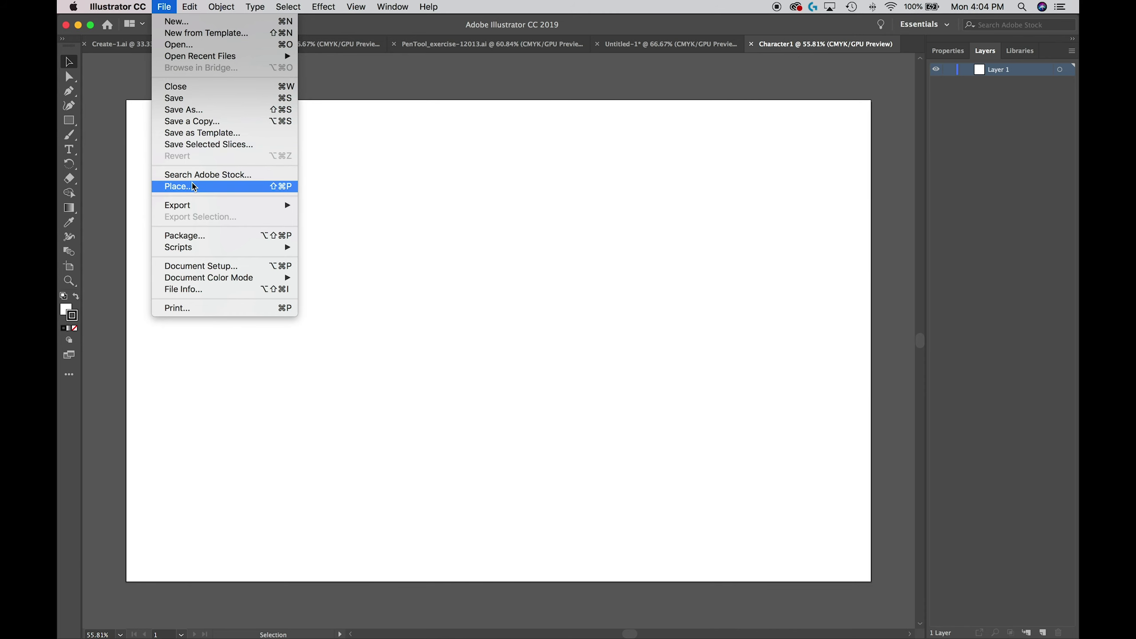
{"action": "left_click", "coordinate": [194, 186]}
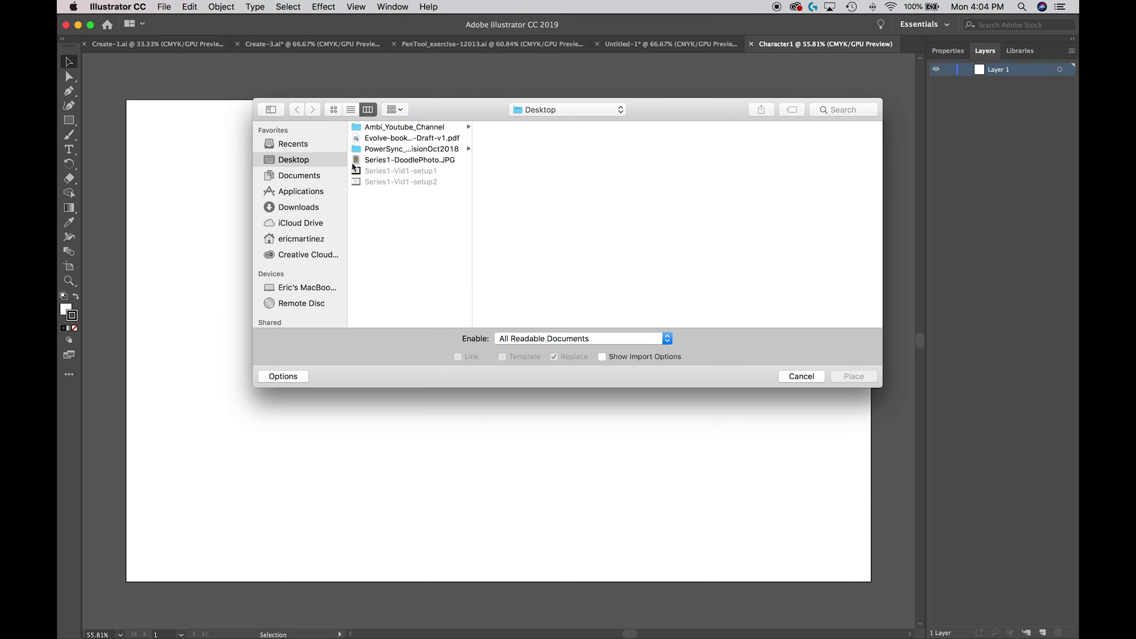
{"action": "left_click", "coordinate": [388, 161]}
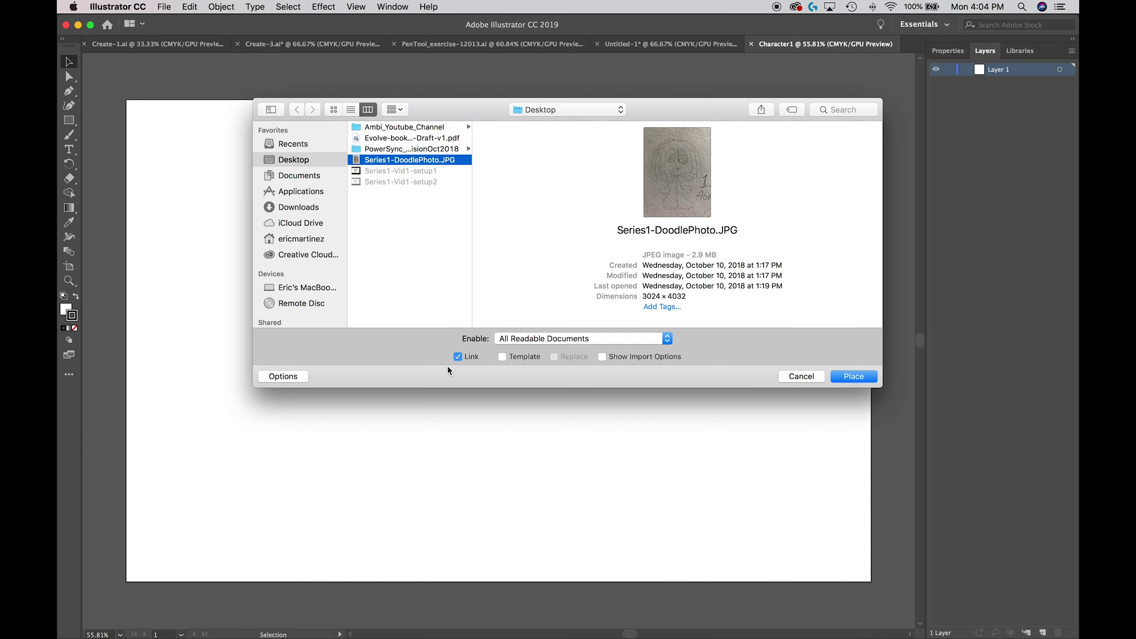
{"action": "left_click", "coordinate": [459, 358]}
{"action": "left_click", "coordinate": [458, 357]}
{"action": "left_click", "coordinate": [855, 377]}
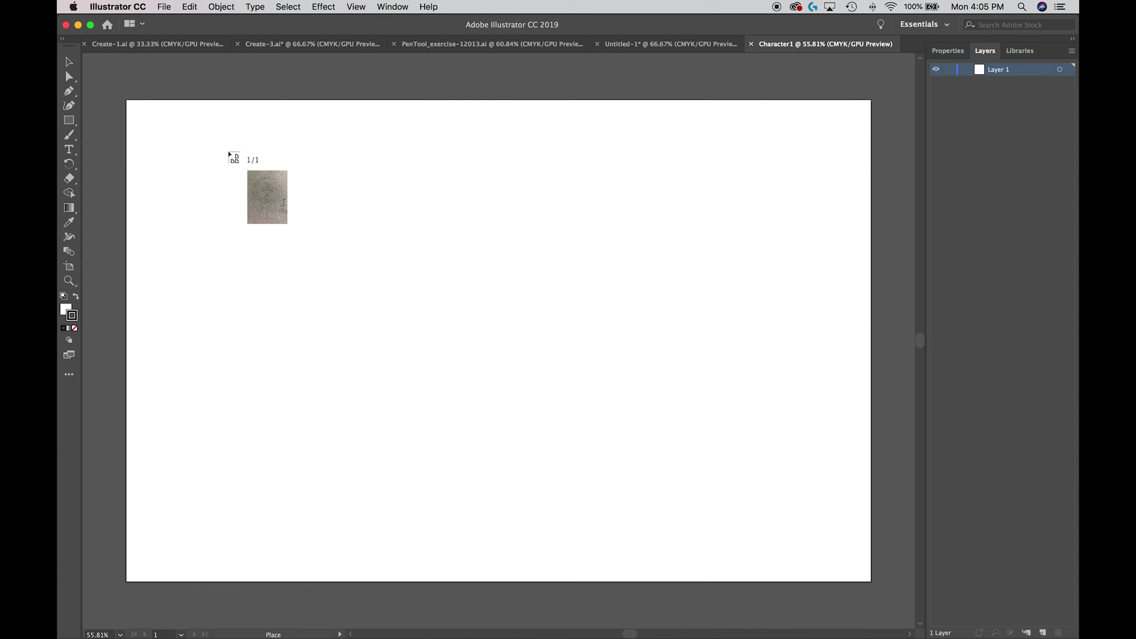
Drag out the sketch photo large across the left half of the artboard
{"action": "left_click_drag", "start_coordinate": [228, 152], "coordinate": [579, 550]}
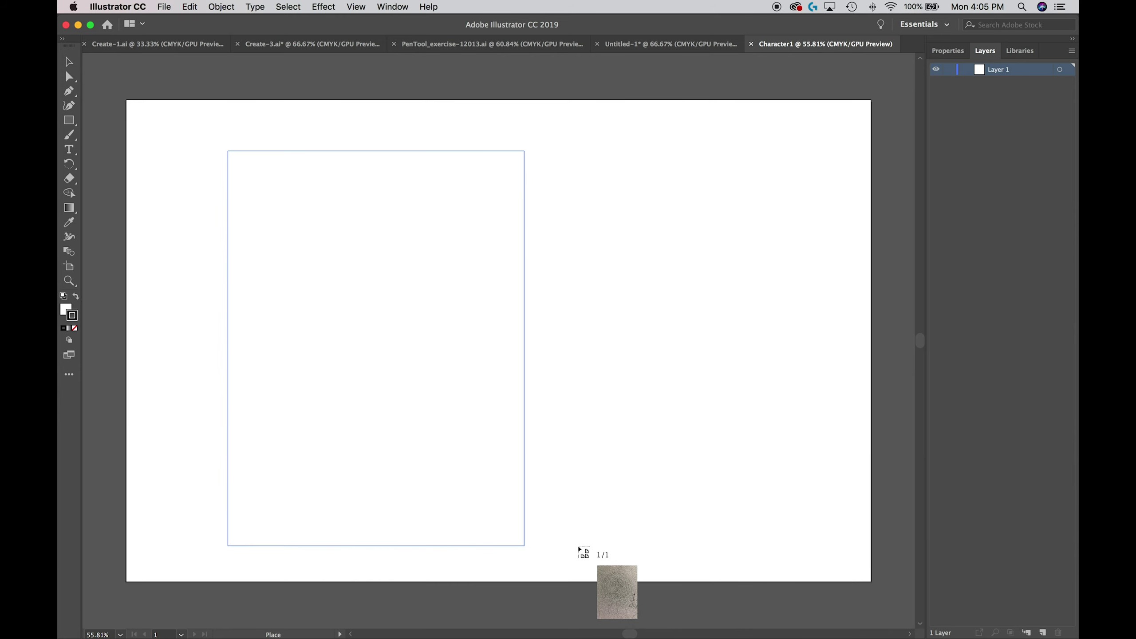
{"action": "left_click_drag", "start_coordinate": [579, 547], "coordinate": [578, 547]}
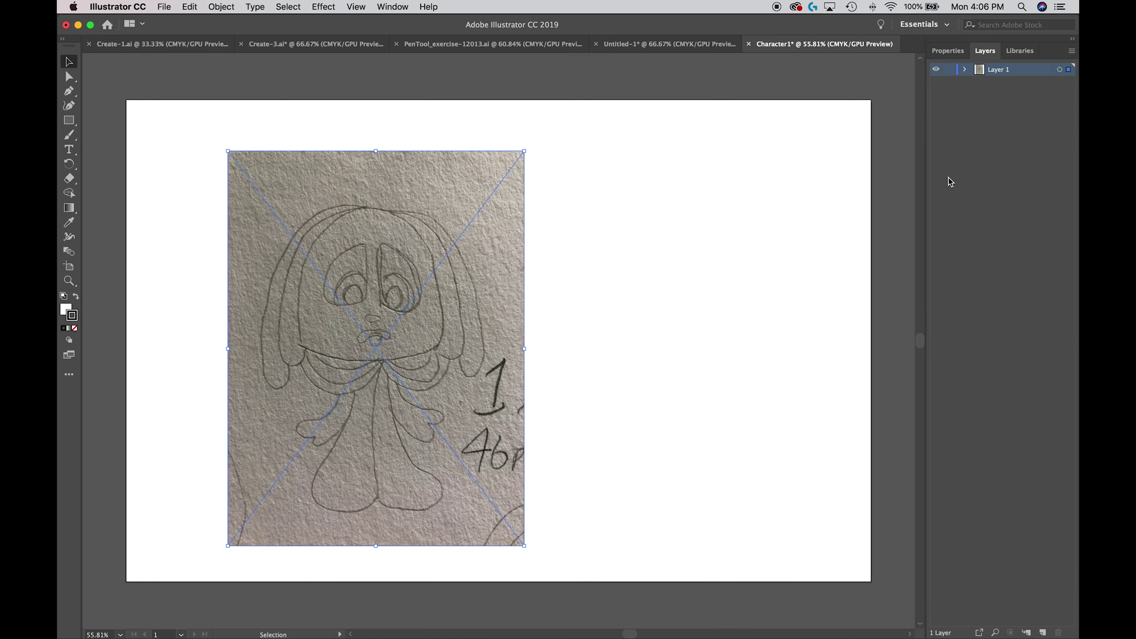
Reset the workspace with Window > Workspace > Reset Essentials
{"action": "left_click", "coordinate": [387, 5]}
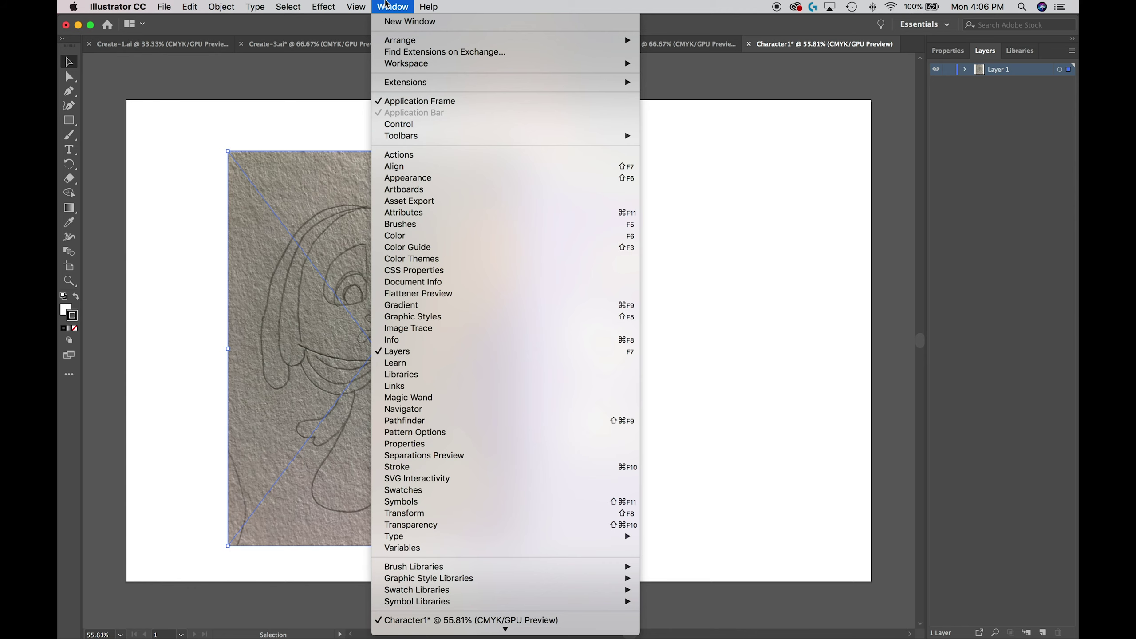
{"action": "mouse_move", "coordinate": [435, 70]}
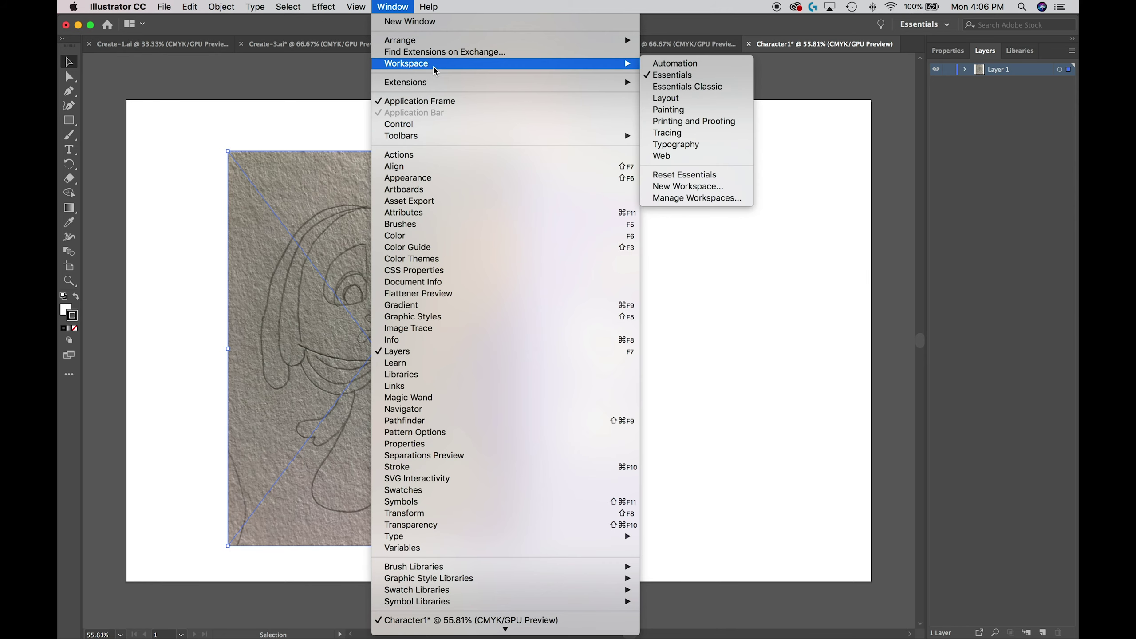
{"action": "left_click", "coordinate": [582, 30]}
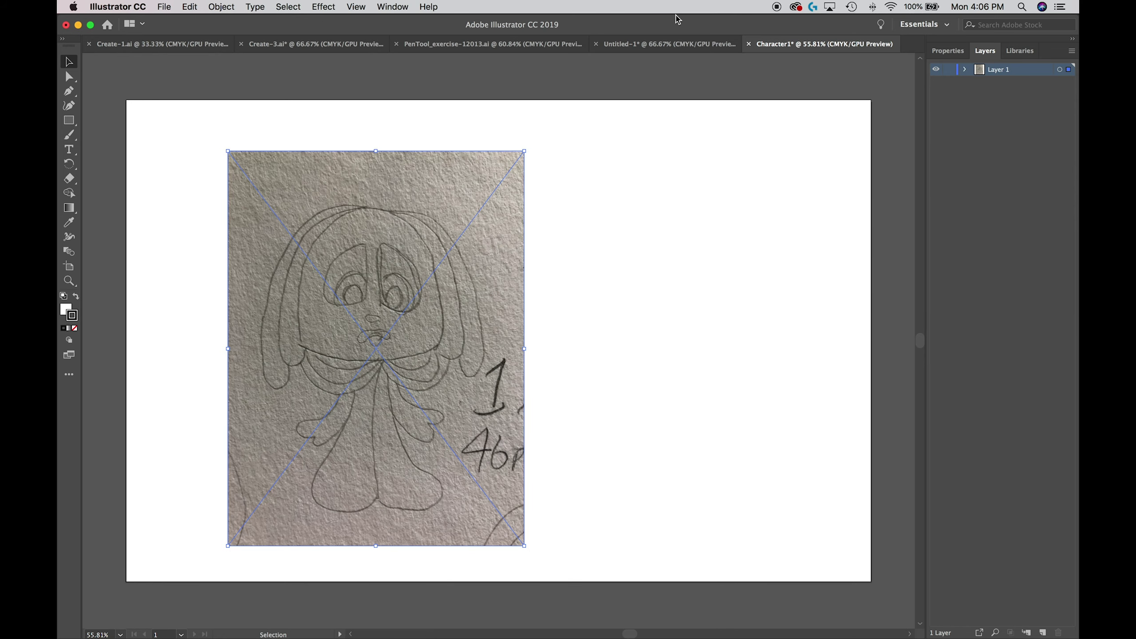
{"action": "left_click", "coordinate": [411, 6]}
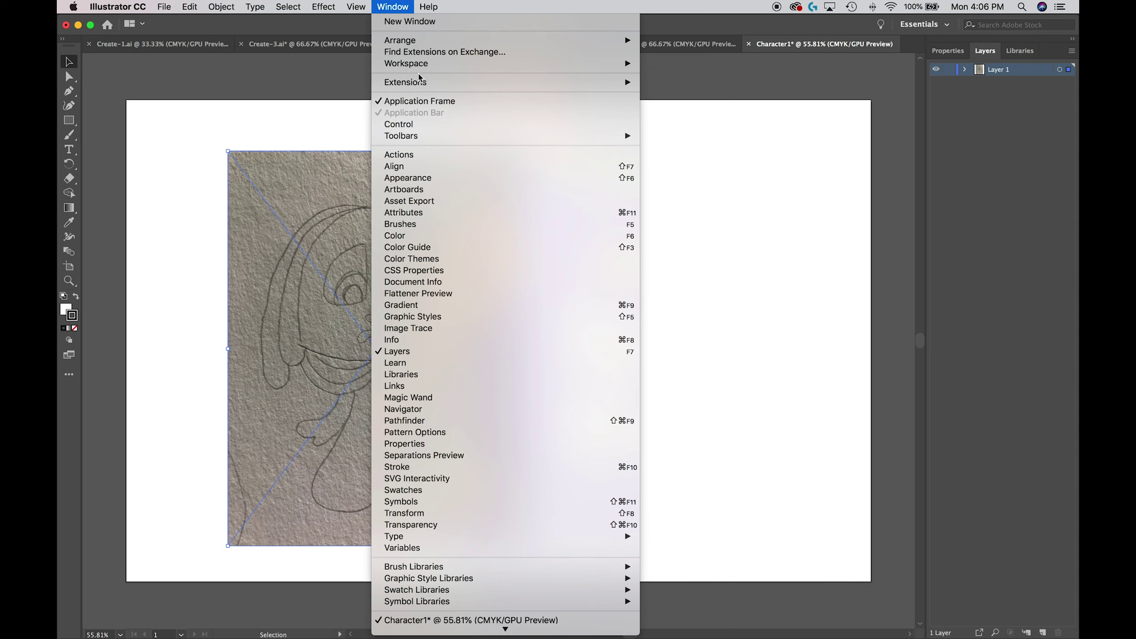
{"action": "mouse_move", "coordinate": [509, 61]}
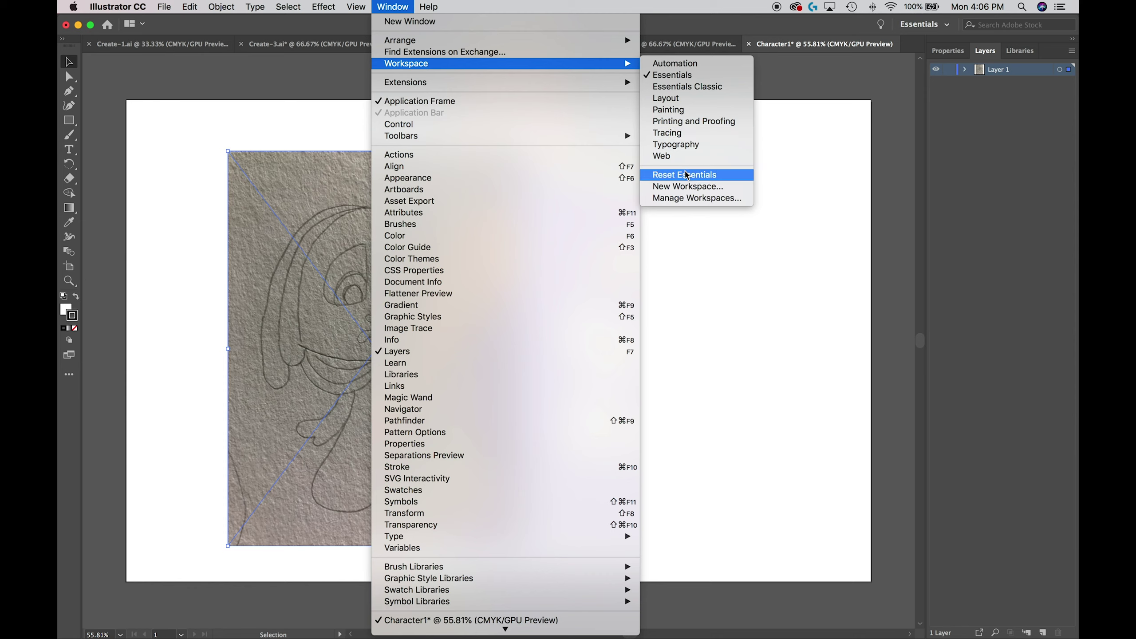
{"action": "left_click", "coordinate": [688, 174]}
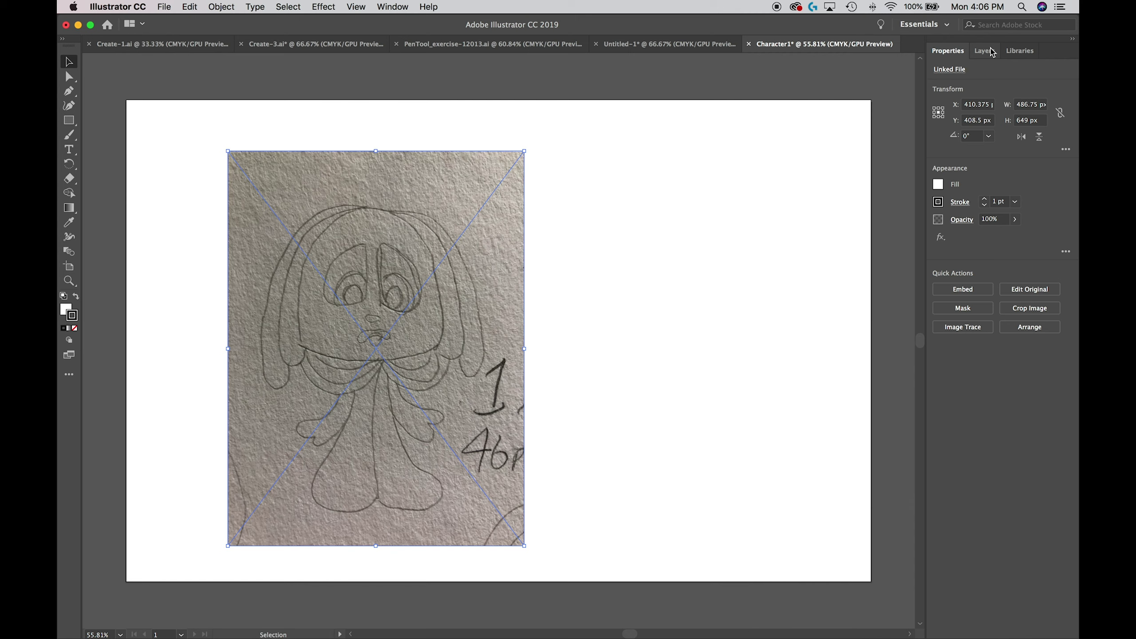
Add a new layer above Layer 1 in the Layers panel and name it Artwork
{"action": "left_click", "coordinate": [989, 55]}
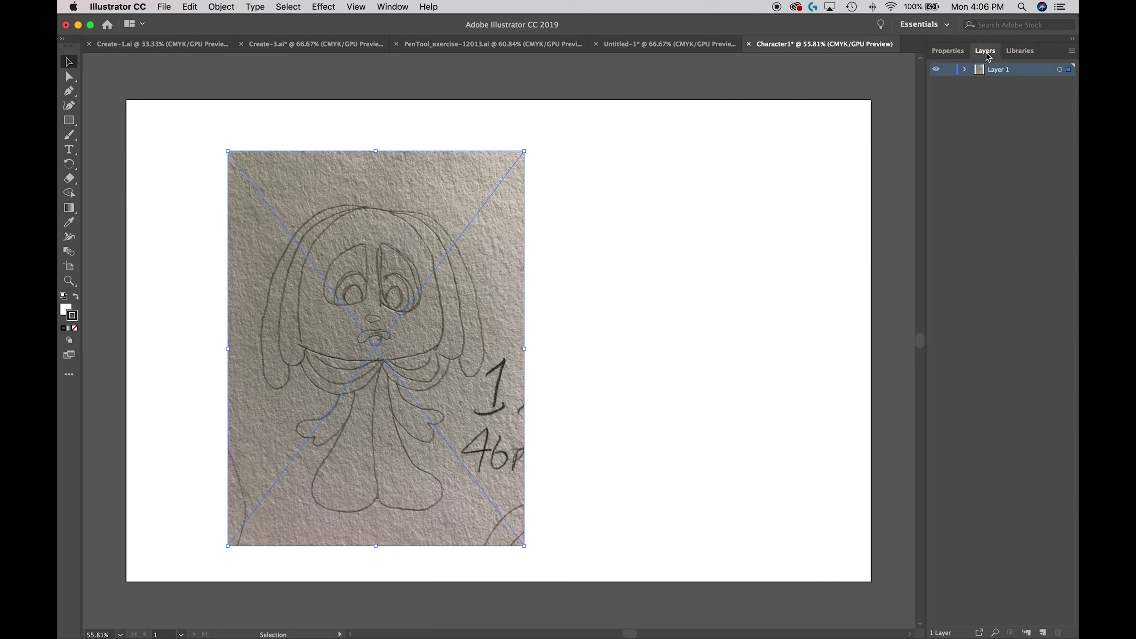
{"action": "left_click", "coordinate": [1045, 633]}
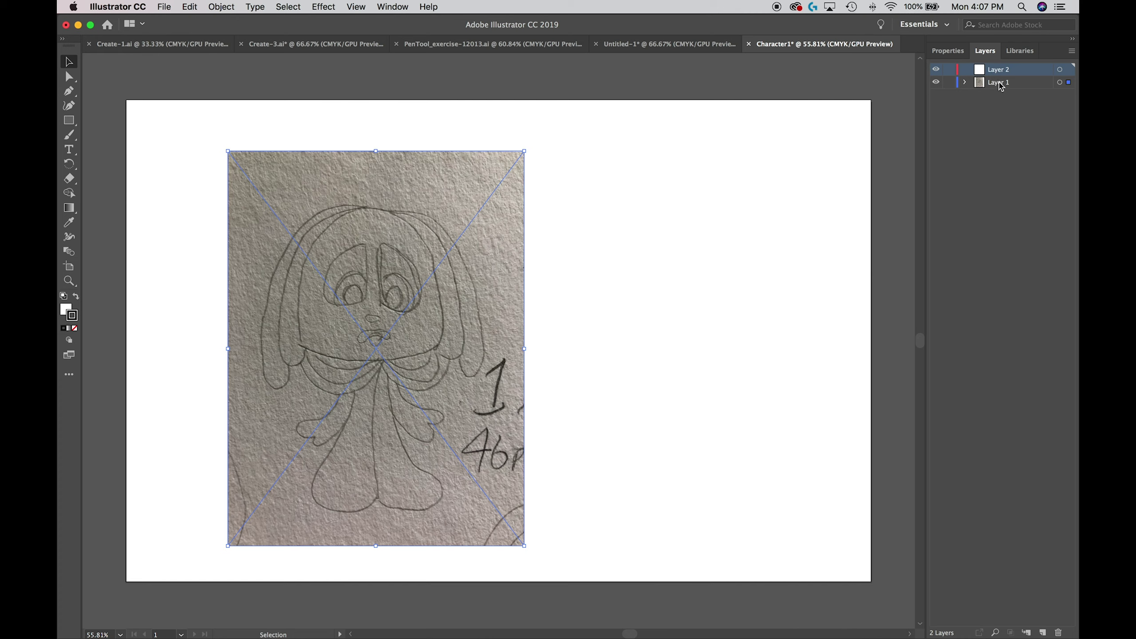
{"action": "double_click", "coordinate": [1000, 71]}
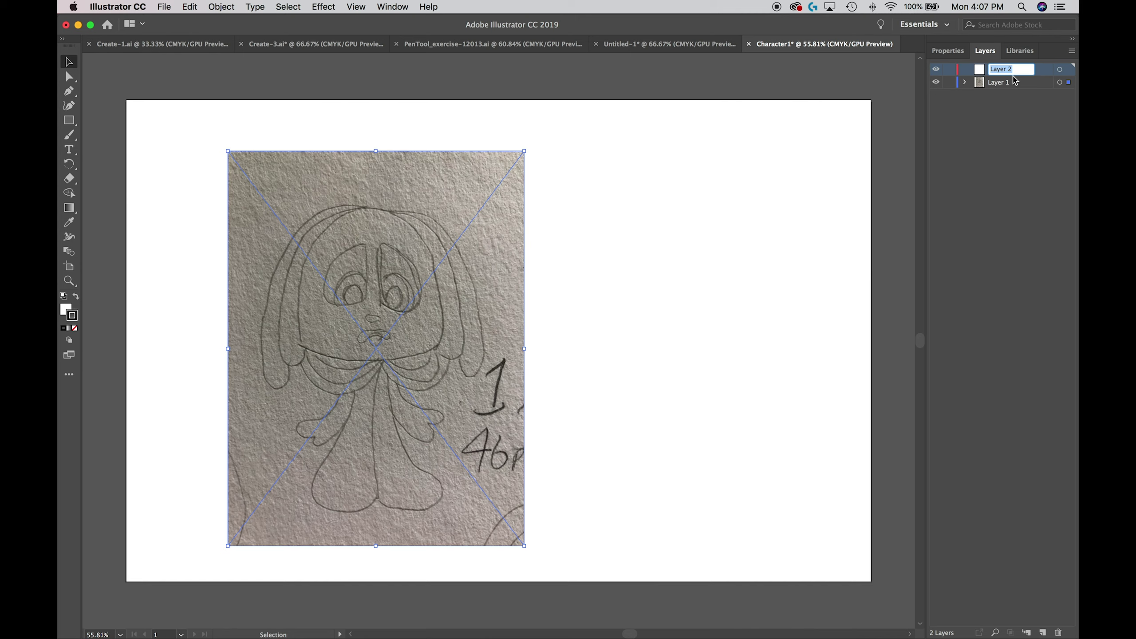
{"action": "type", "text": "Artwork"}
{"action": "key", "text": "Return"}
Rename Layer 1 to Photo through its Layer Options dialog
{"action": "left_click", "coordinate": [1000, 85]}
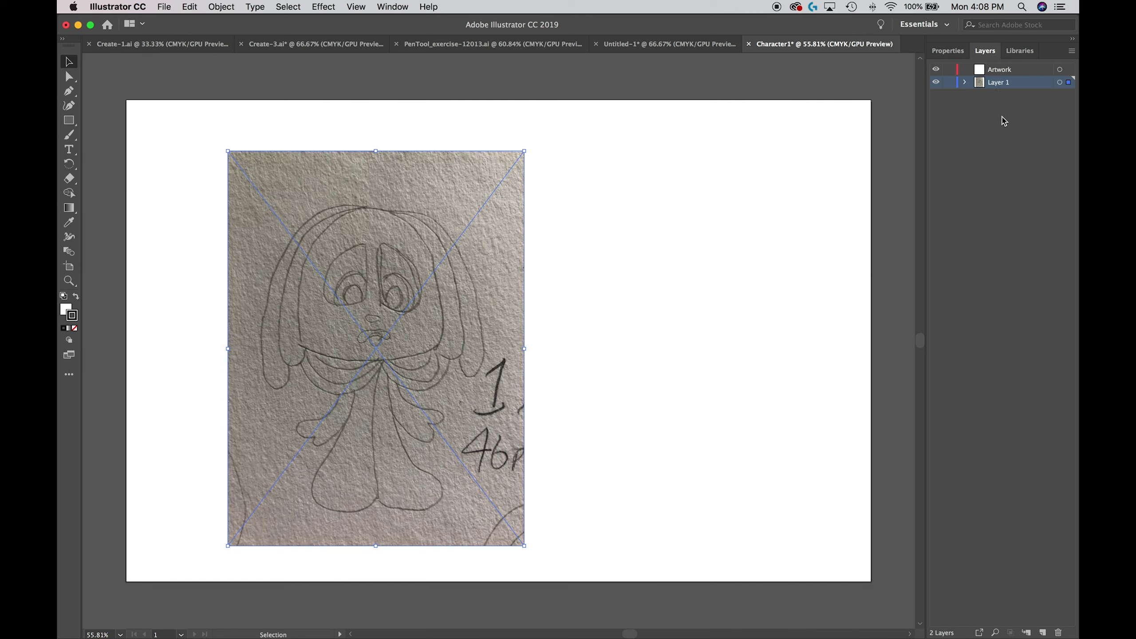
{"action": "double_click", "coordinate": [1002, 89]}
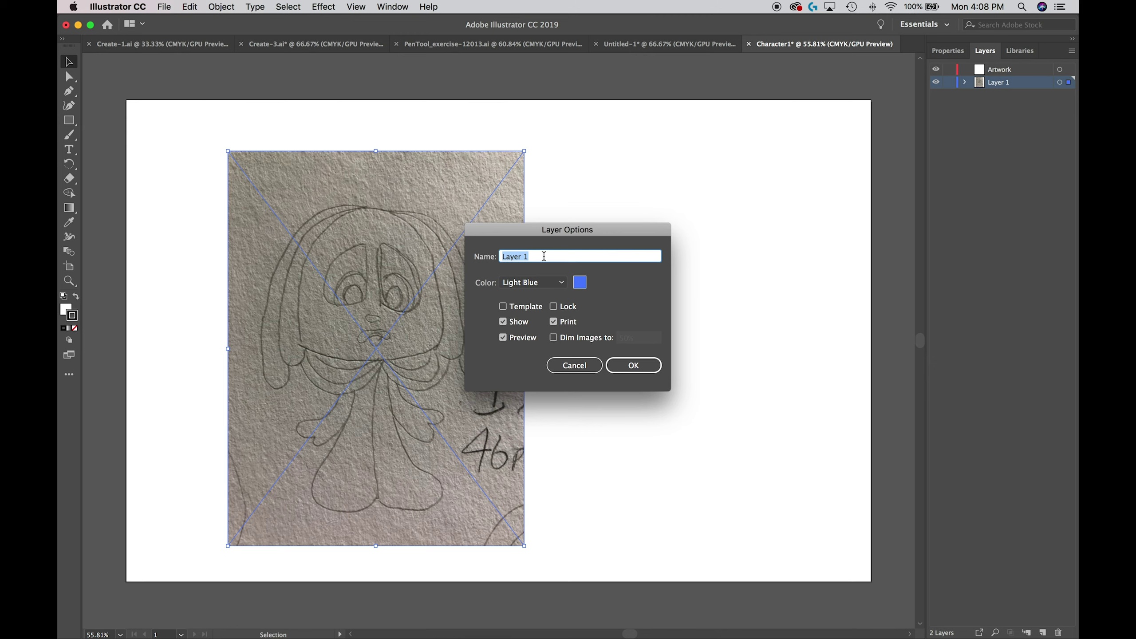
{"action": "type", "text": "Photo"}
{"action": "left_click", "coordinate": [634, 369]}
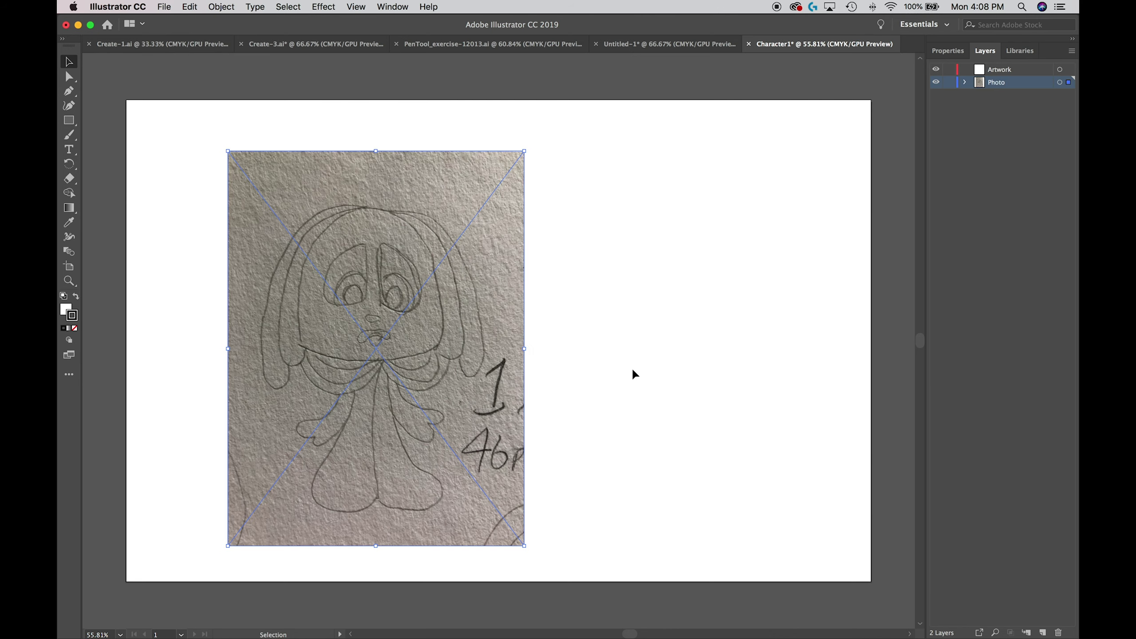
Toggle the Photo layer's visibility, lock it, then select the Artwork layer
{"action": "left_click", "coordinate": [935, 82]}
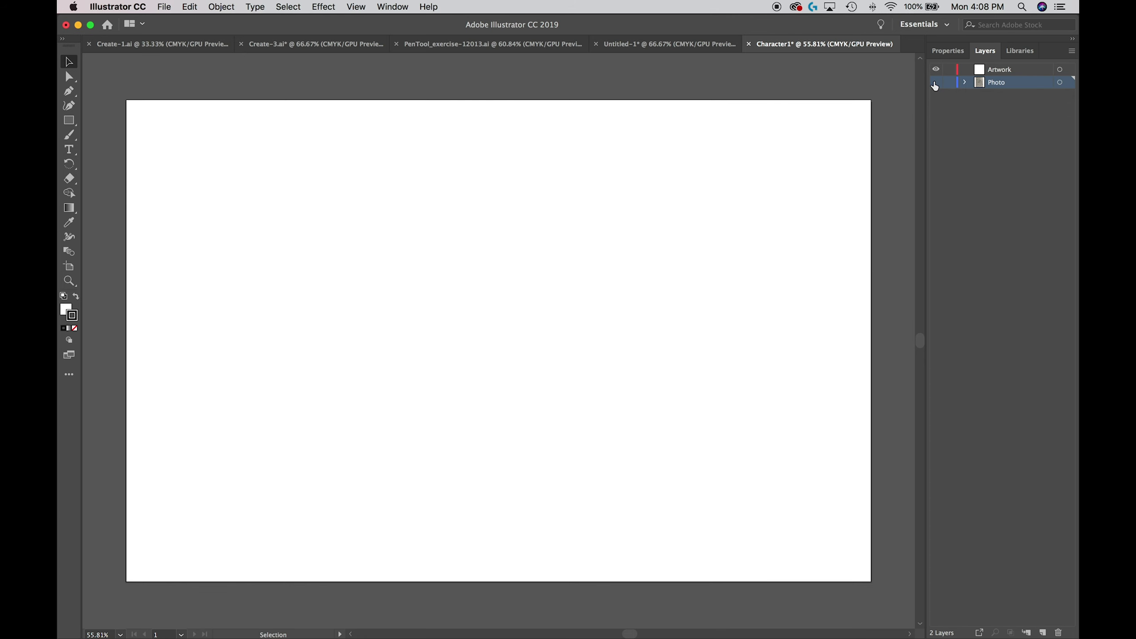
{"action": "left_click", "coordinate": [936, 83]}
{"action": "left_click", "coordinate": [935, 83]}
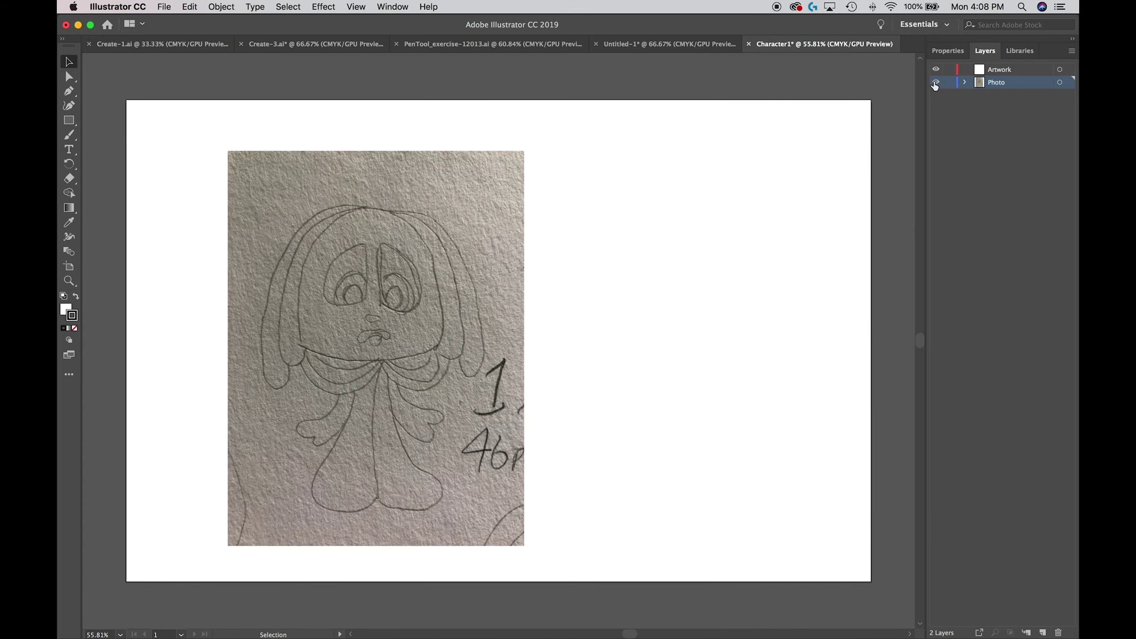
{"action": "left_click", "coordinate": [936, 83]}
{"action": "left_click", "coordinate": [935, 83]}
{"action": "left_click", "coordinate": [949, 83]}
{"action": "left_click", "coordinate": [1019, 77]}
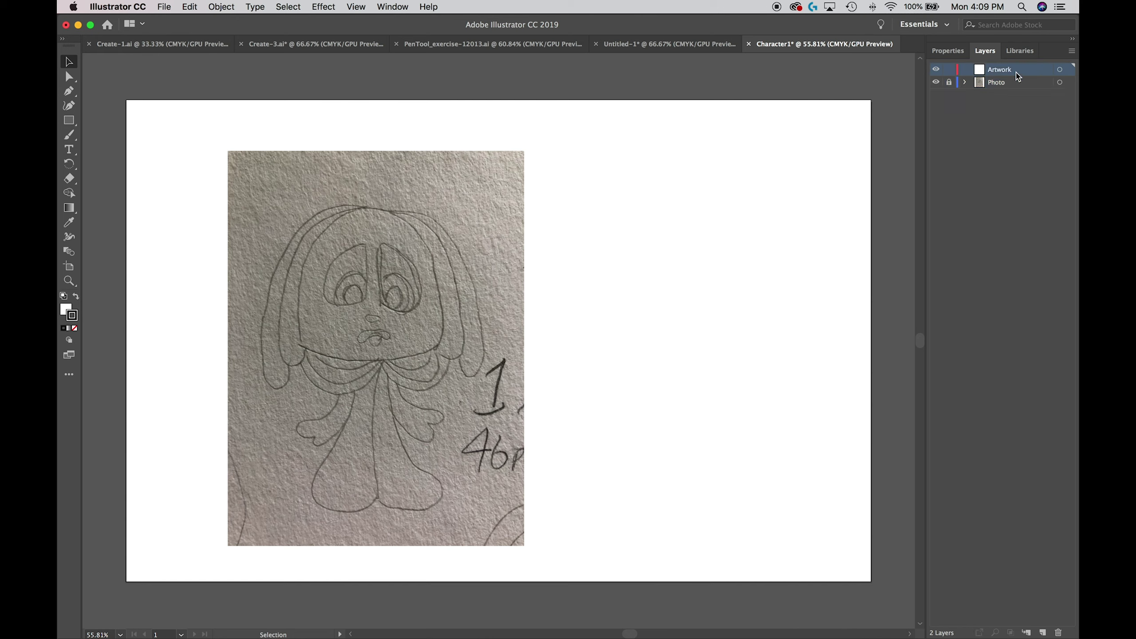